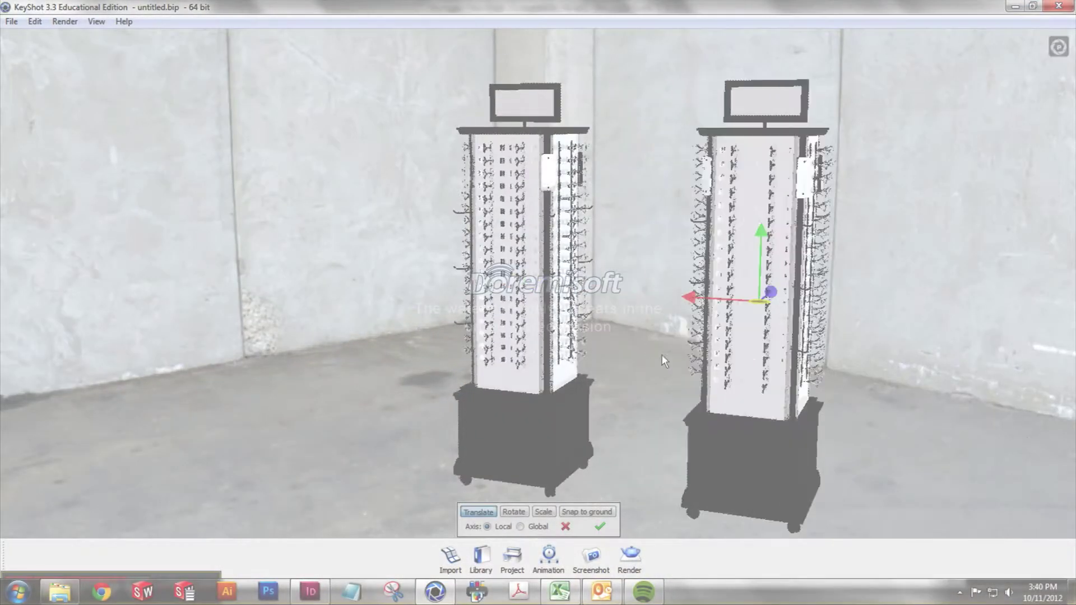
# Turn the right tower about its vertical axis and select its part in the Scene list
pyautogui.click(514, 511)
pyautogui.moveTo(761, 303); pyautogui.dragTo(723, 307)
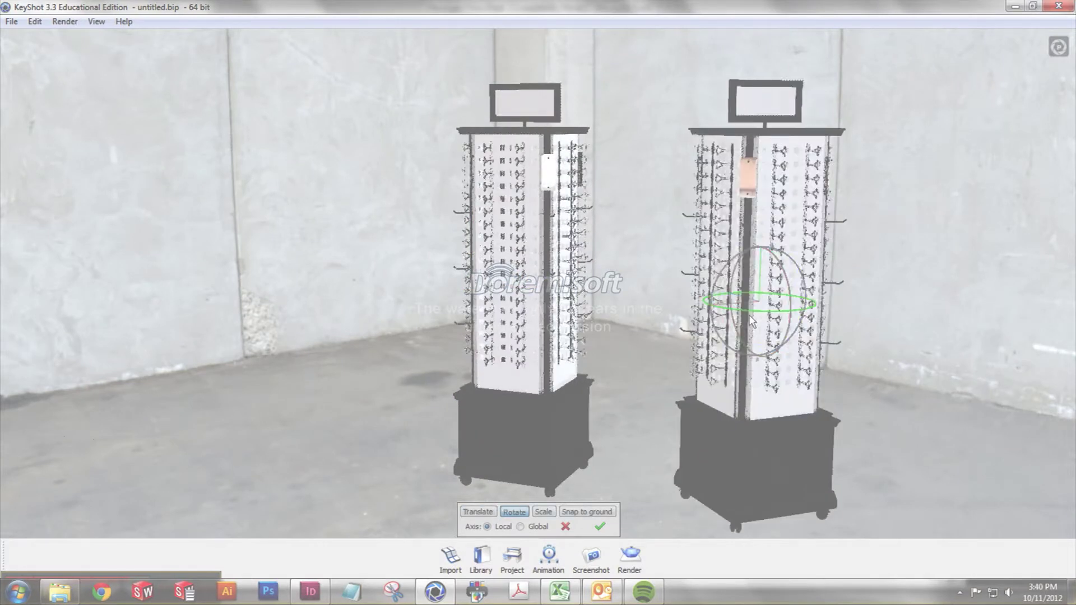
pyautogui.click(599, 526)
pyautogui.click(513, 560)
# Duplicate the right tower's part and slide the copy left along X
pyautogui.rightClick(856, 115)
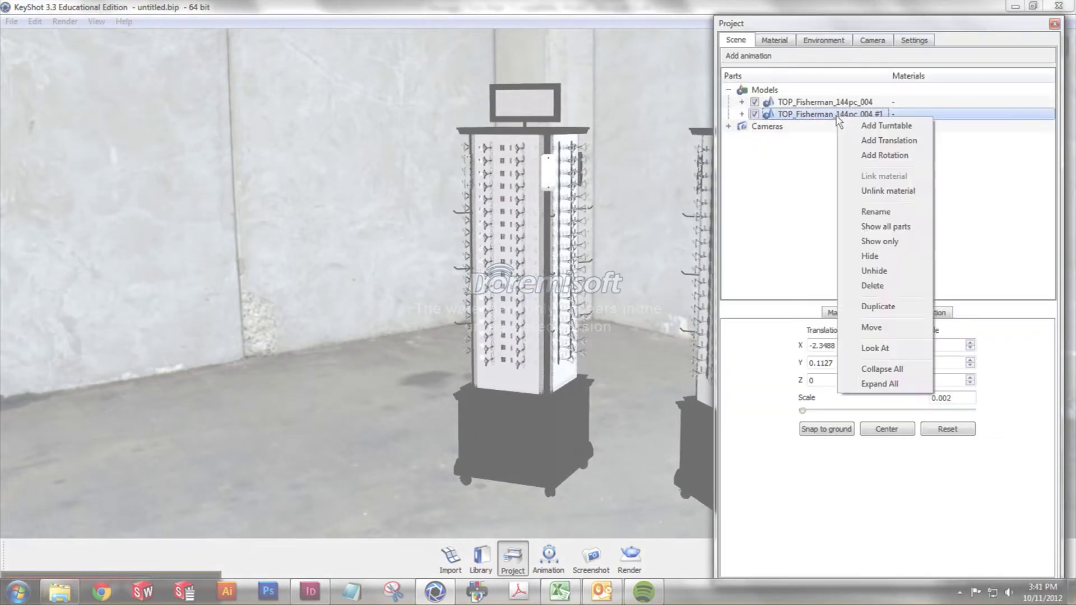
pyautogui.rightClick(825, 103)
pyautogui.click(855, 313)
pyautogui.rightClick(756, 124)
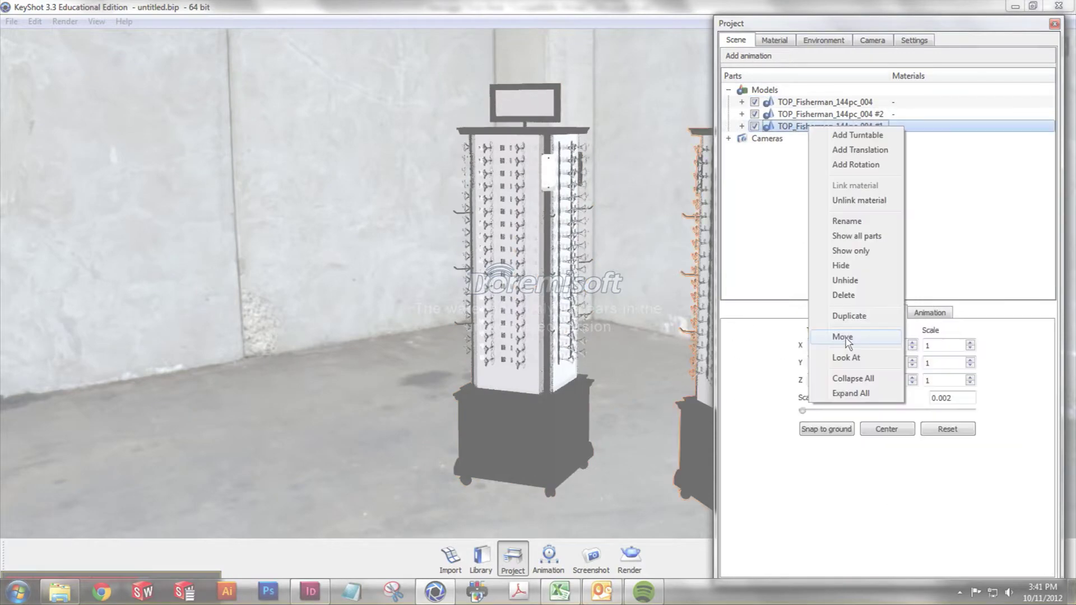
pyautogui.click(770, 341)
pyautogui.click(512, 559)
pyautogui.moveTo(698, 312)
pyautogui.mouseDown()
pyautogui.moveTo(416, 326)
pyautogui.moveTo(599, 256)
pyautogui.mouseUp()
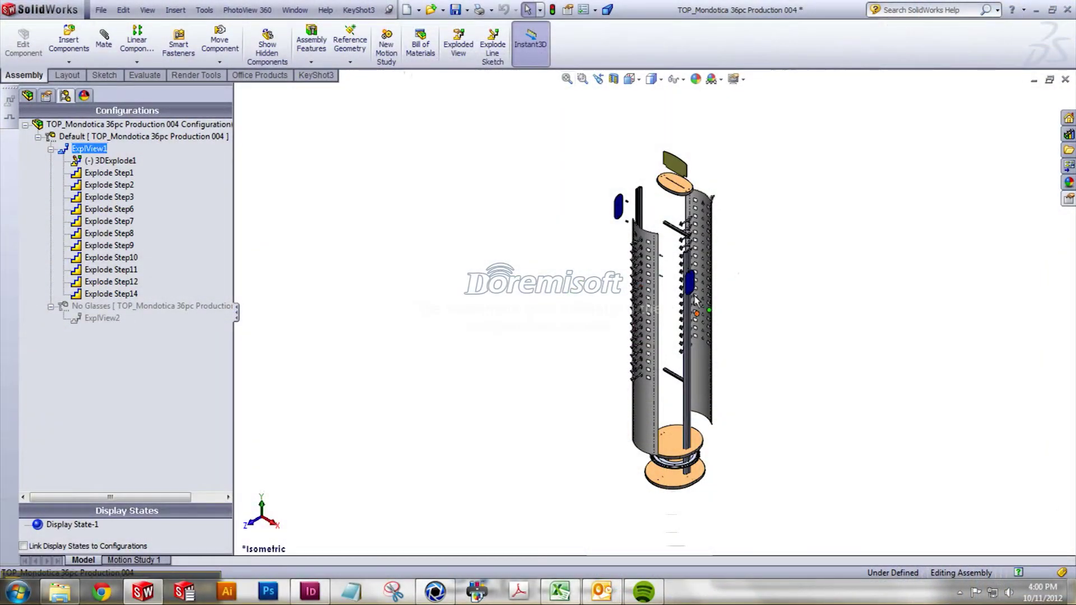
pyautogui.scroll(-5, 670, 315)
# Tilt the view to a close-up, then apply Red Oak to the display base after first trying light oak
pyautogui.moveTo(670, 315); pyautogui.dragTo(794, 329, button='middle')
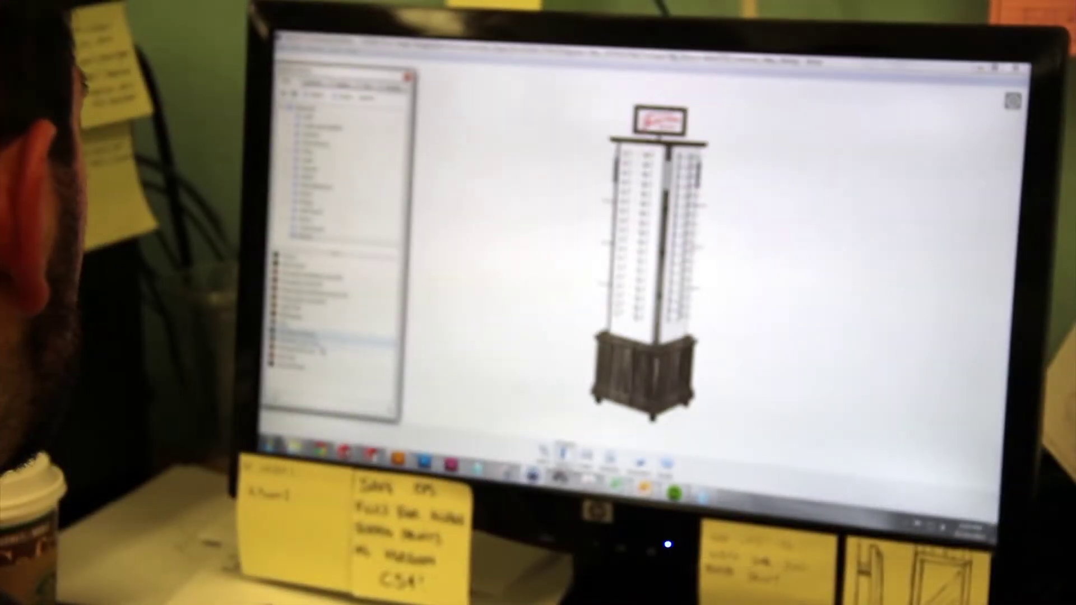
pyautogui.moveTo(303, 339); pyautogui.dragTo(652, 374)
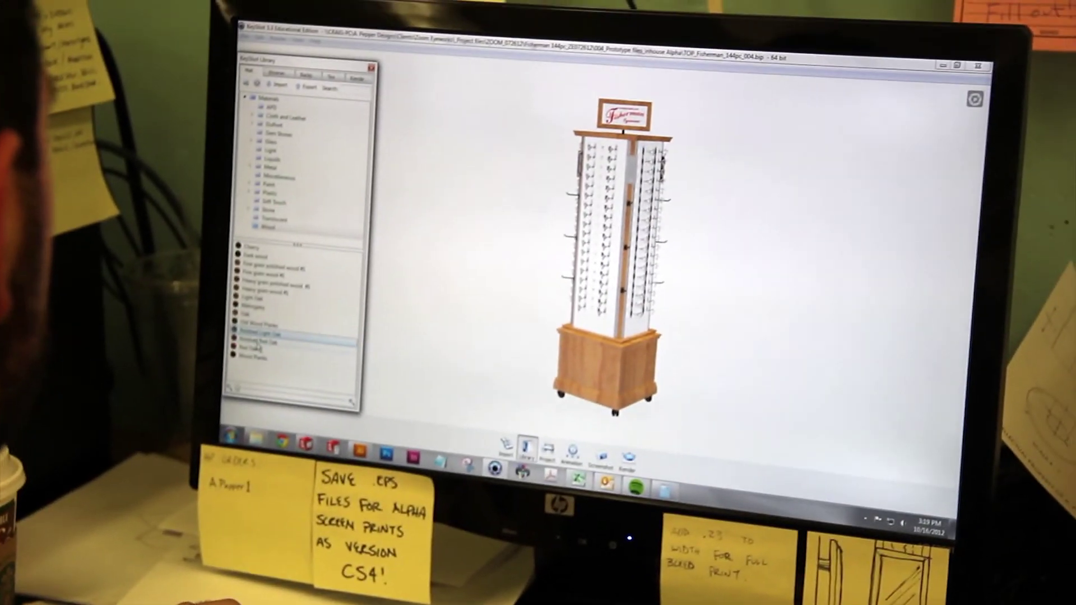
pyautogui.moveTo(251, 334); pyautogui.dragTo(599, 361)
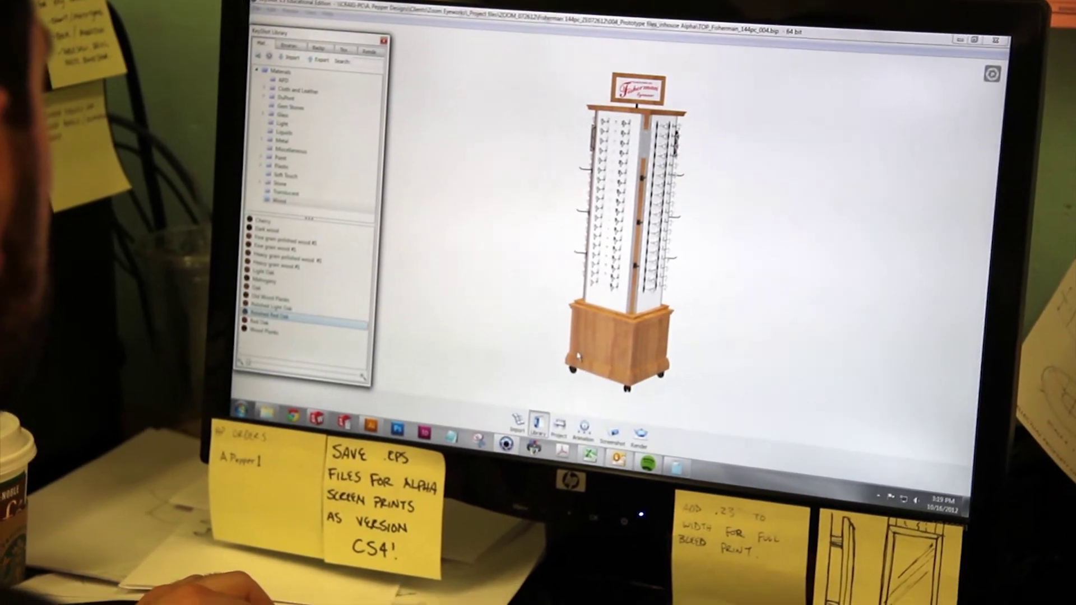